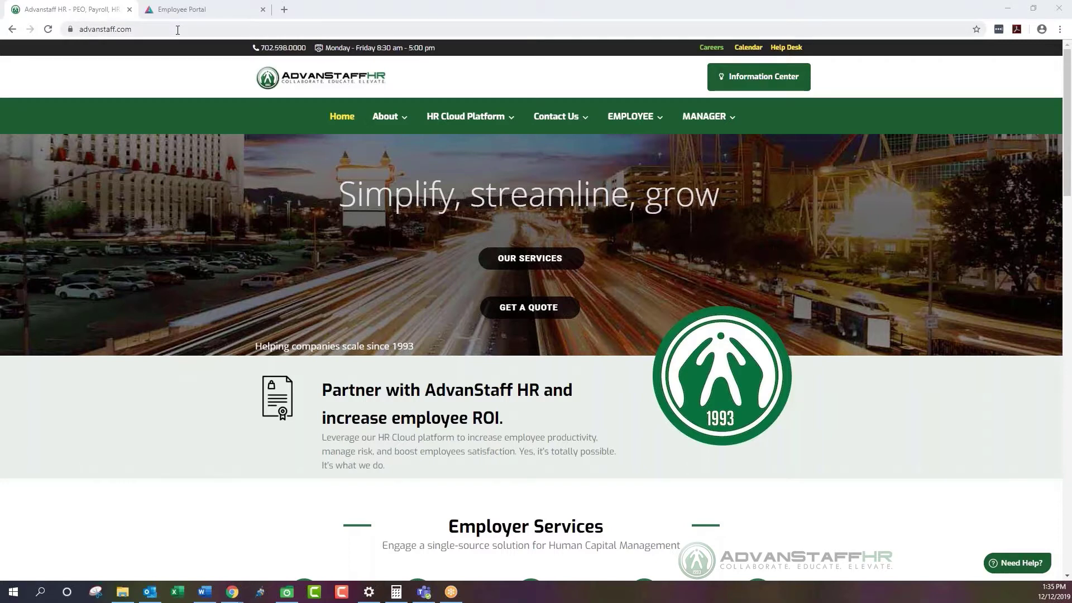
{"action": "left_click", "coordinate": [85, 26]}
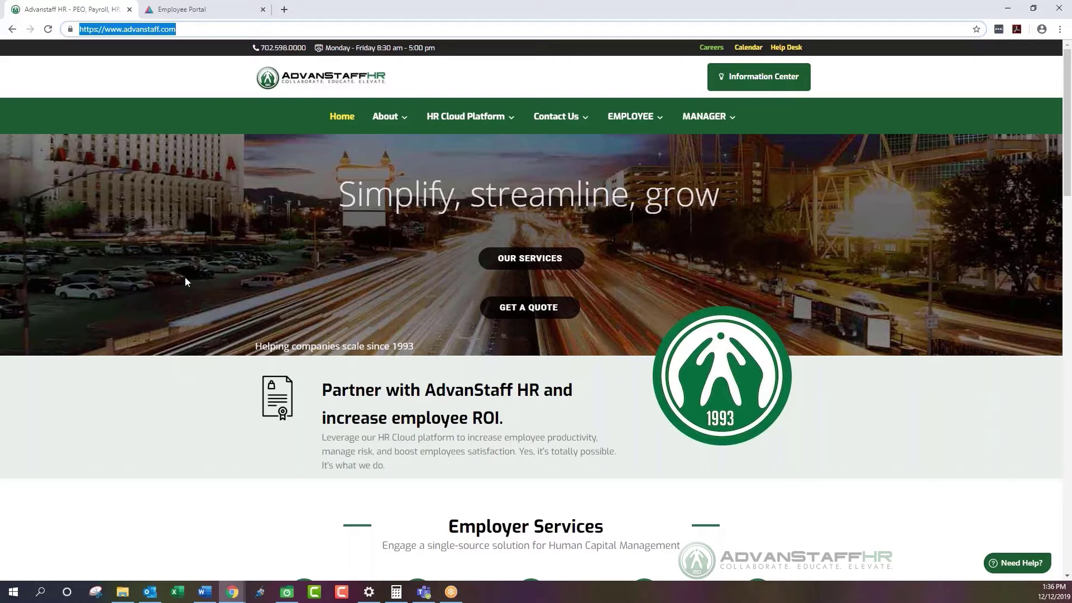
Step: Skim the AdvanStaff homepage, then launch Employee Portal from the EMPLOYEE menu in a new tab
{"action": "scroll", "coordinate": [185, 281], "scroll_direction": "down", "scroll_amount": 10}
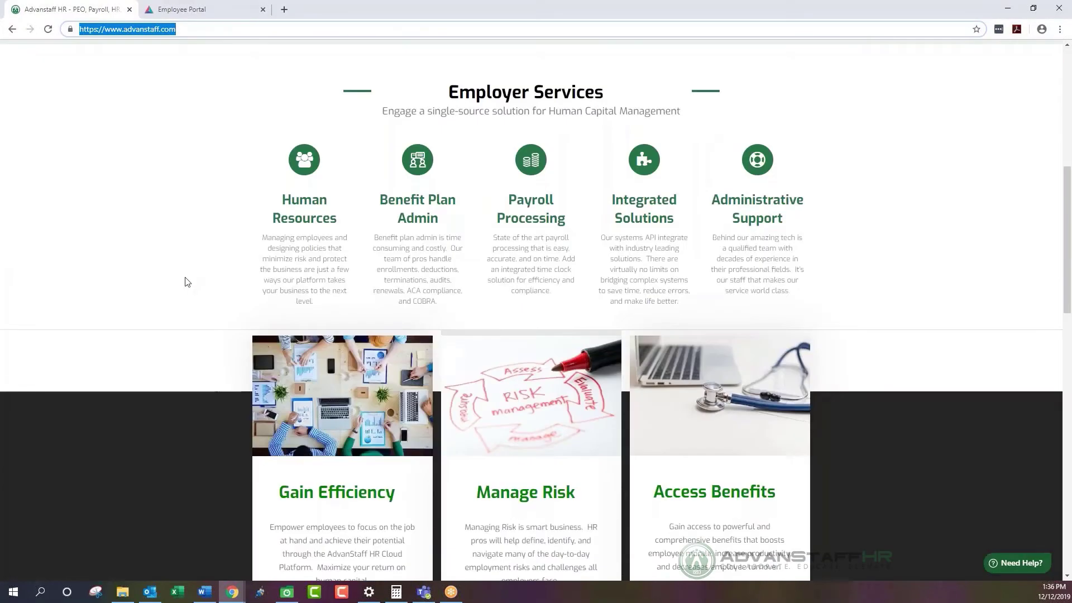
{"action": "scroll", "coordinate": [186, 279], "scroll_direction": "up", "scroll_amount": 10}
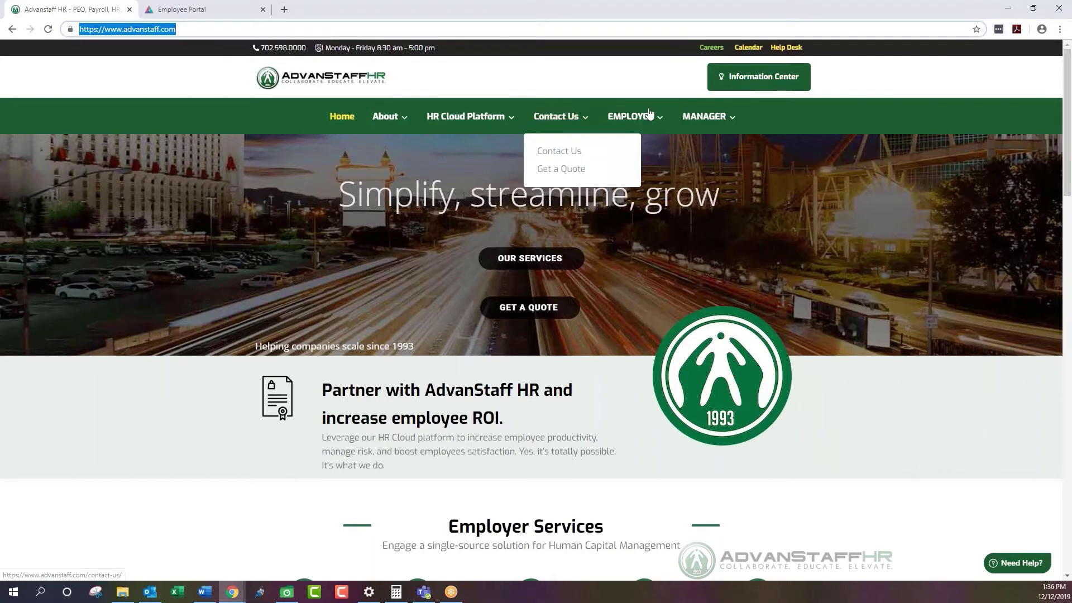
{"action": "mouse_move", "coordinate": [650, 116]}
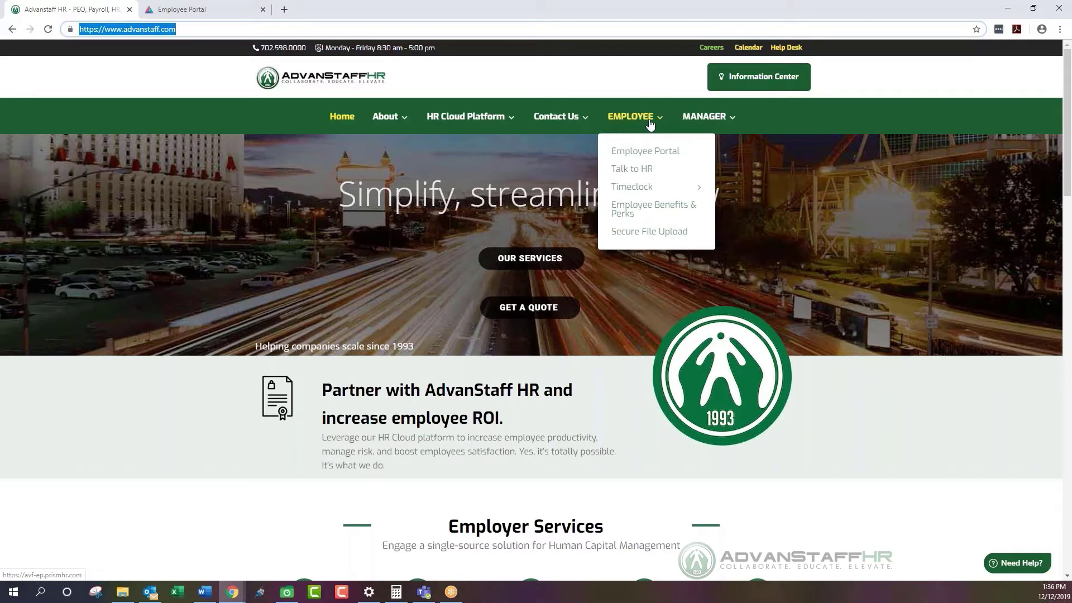
{"action": "left_click", "coordinate": [660, 156]}
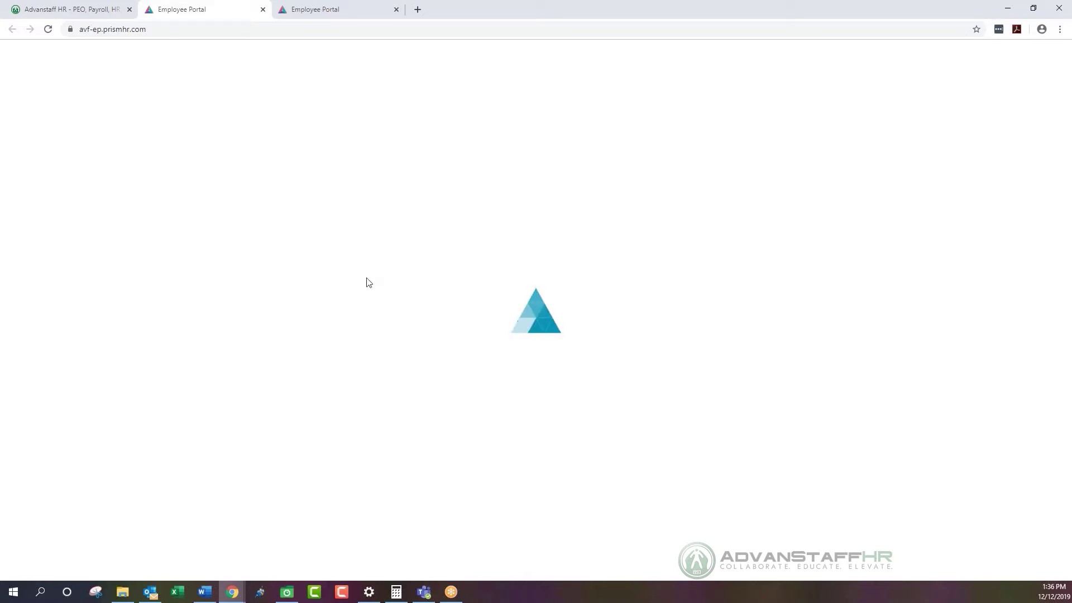
Step: Switch to the loaded Employee Portal tab with its pre-filled sign-in form
{"action": "left_click", "coordinate": [341, 16]}
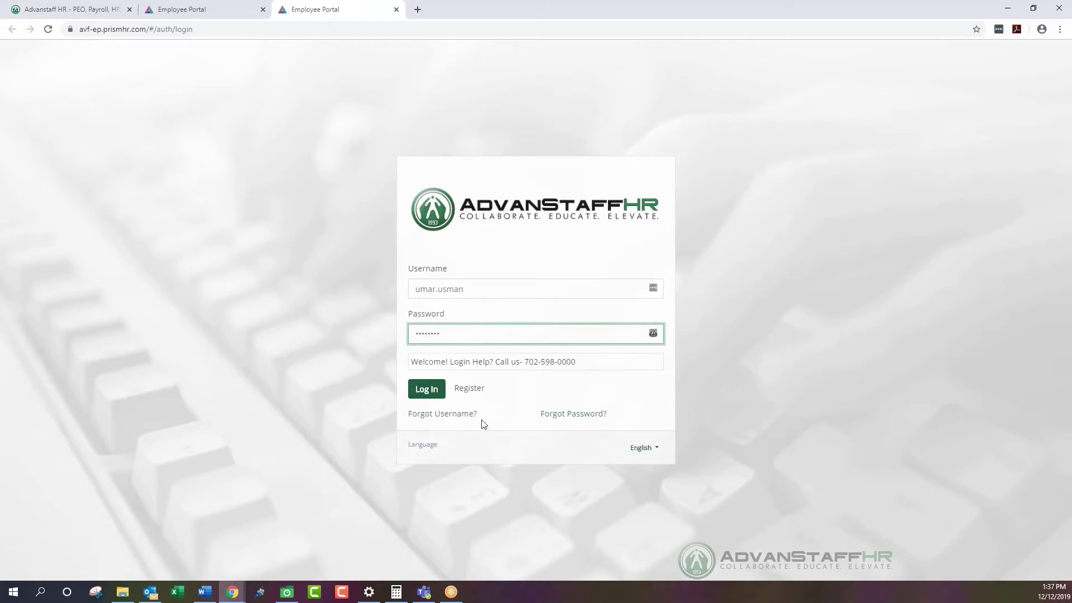
Step: Log in to the portal and open the account avatar menu on the Dashboard
{"action": "left_click", "coordinate": [431, 393]}
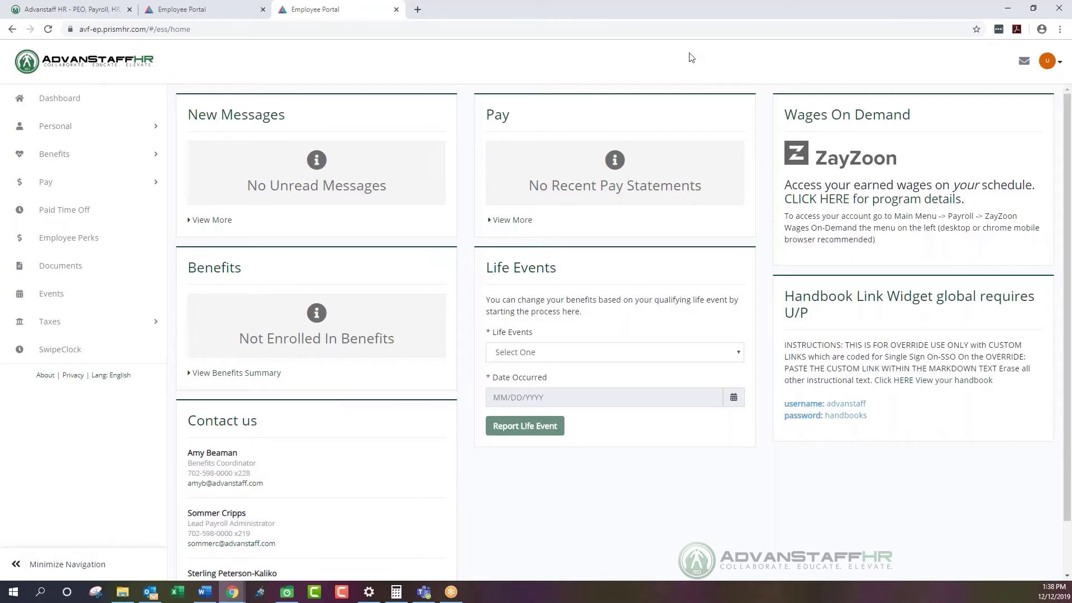
{"action": "left_click", "coordinate": [1059, 66]}
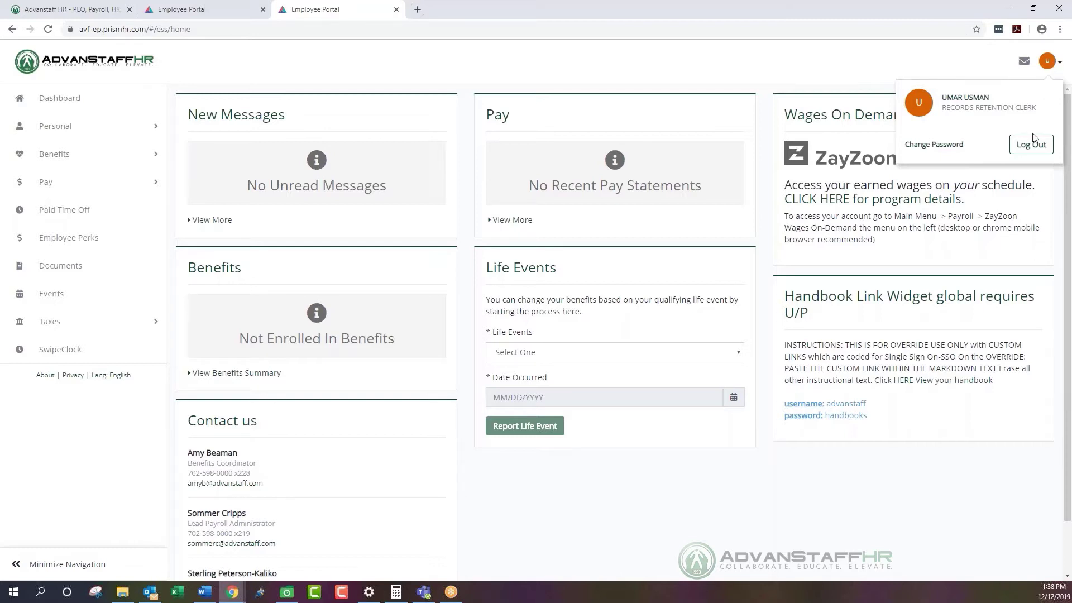
Step: Close the account menu, glance at Personal, then expand Benefits in the left navigation
{"action": "left_click", "coordinate": [1054, 63]}
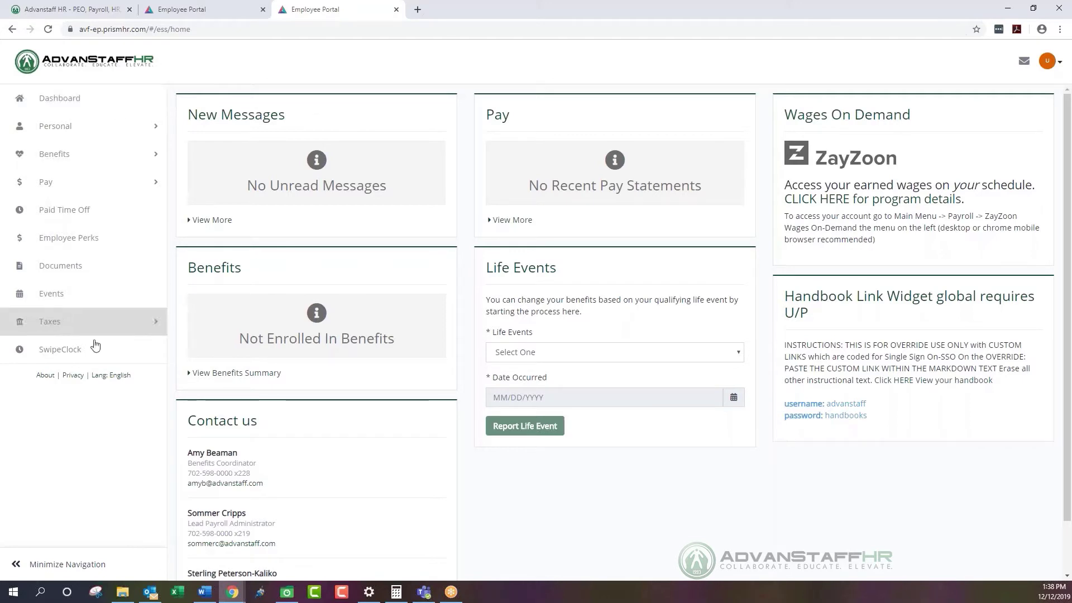
{"action": "left_click", "coordinate": [91, 130]}
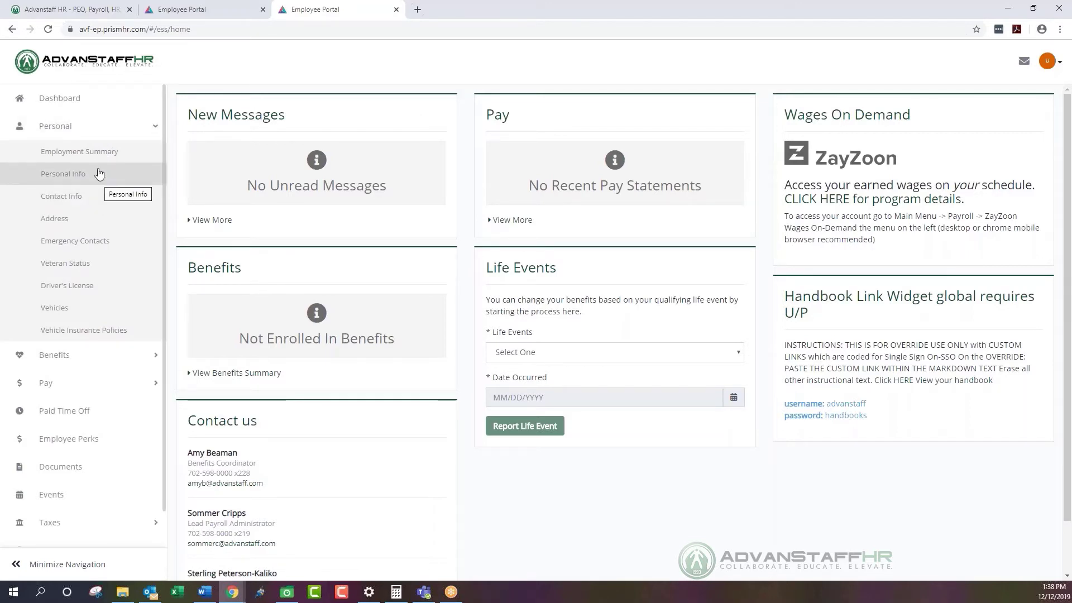
{"action": "left_click", "coordinate": [123, 130]}
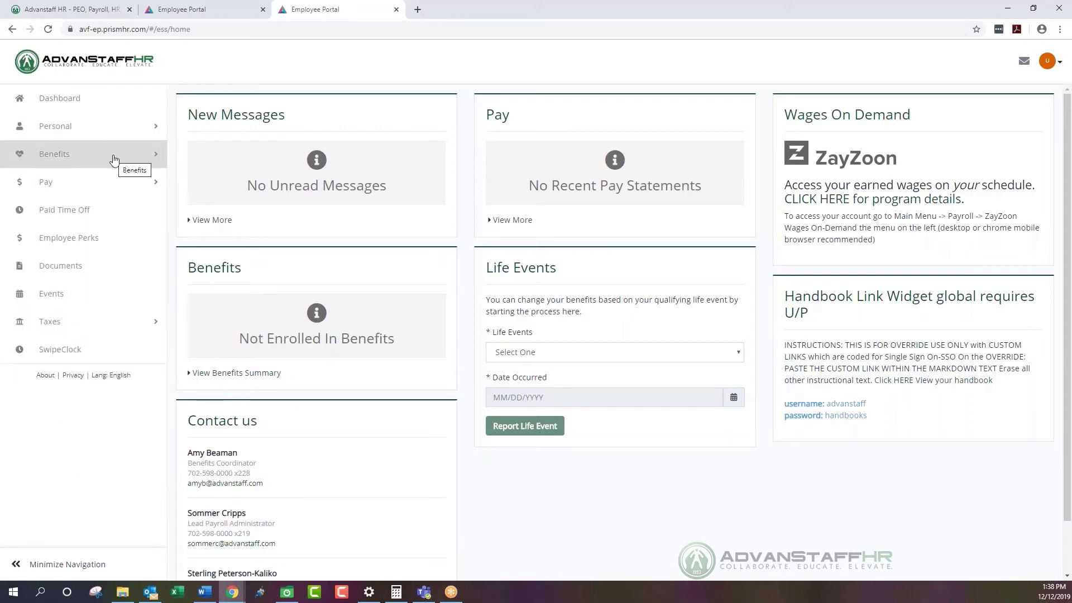
{"action": "left_click", "coordinate": [115, 159]}
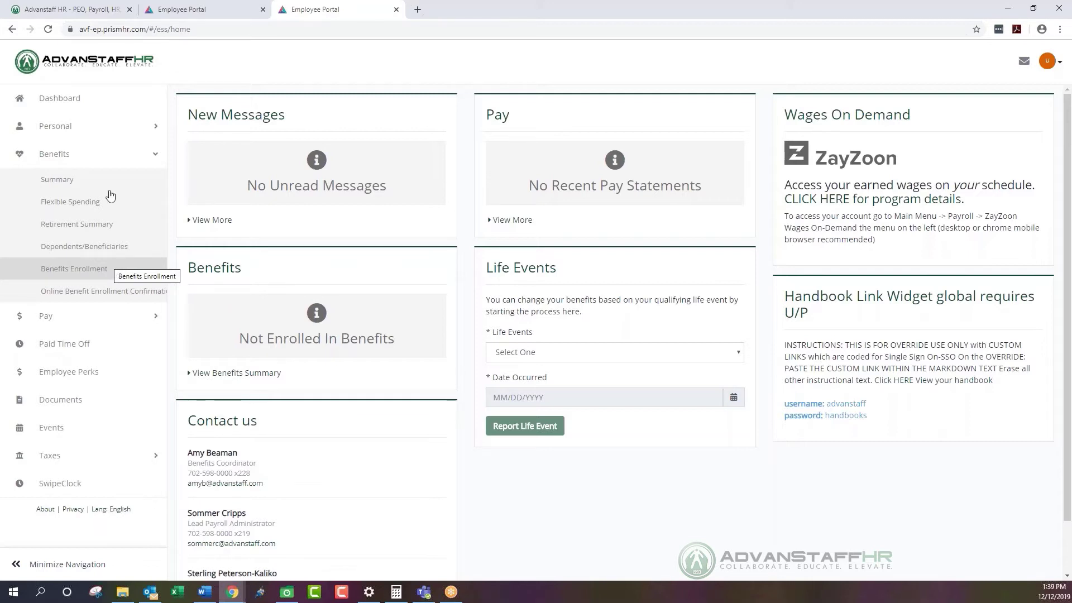
Step: Collapse Benefits, check the Taxes options, and expand the Pay section in the sidebar
{"action": "left_click", "coordinate": [127, 162]}
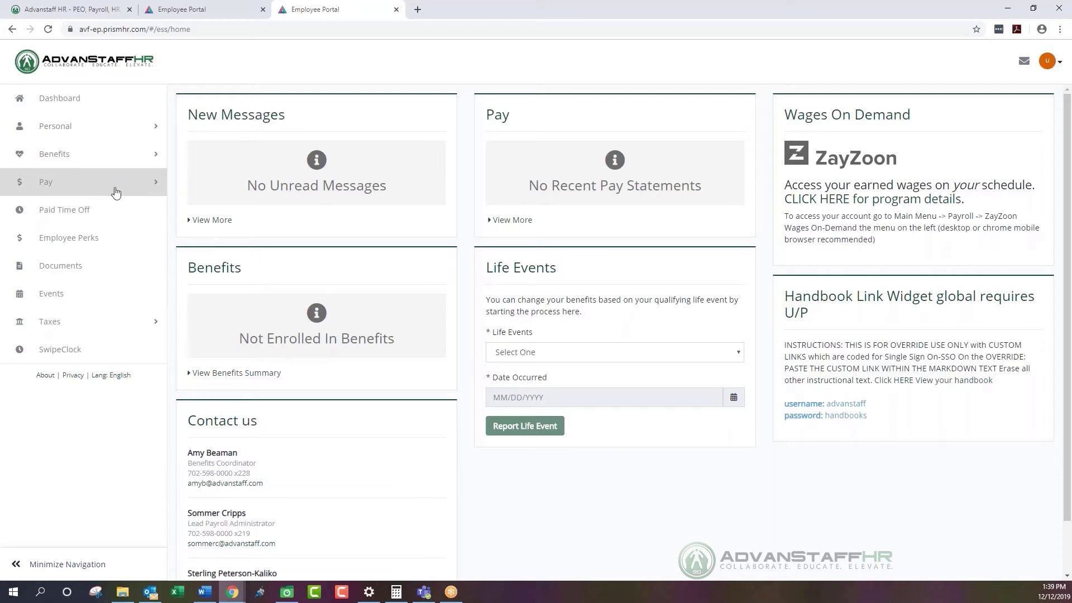
{"action": "left_click", "coordinate": [115, 191]}
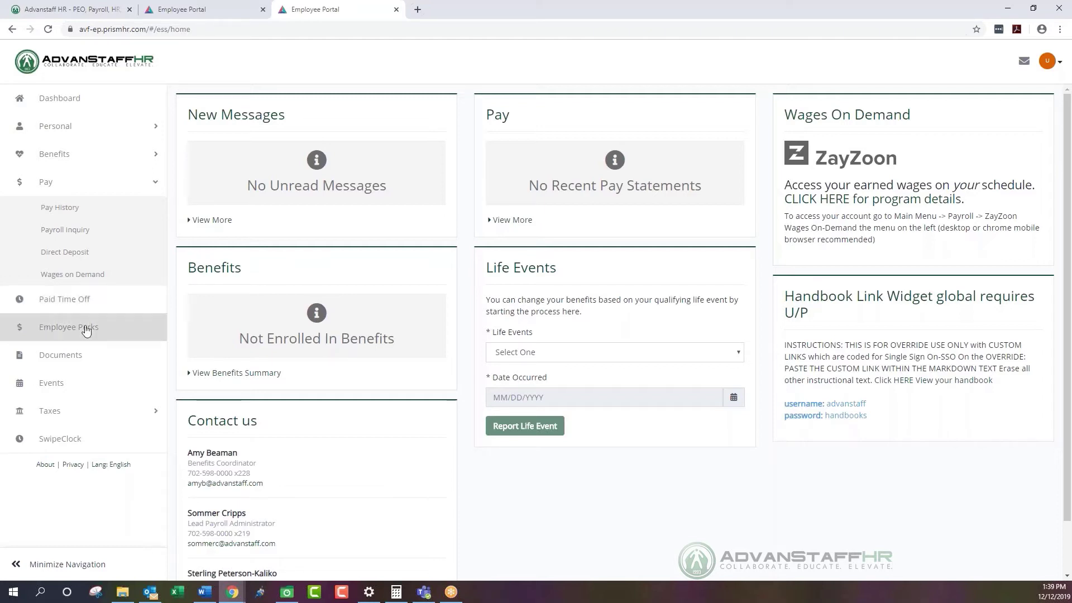
{"action": "left_click", "coordinate": [79, 412]}
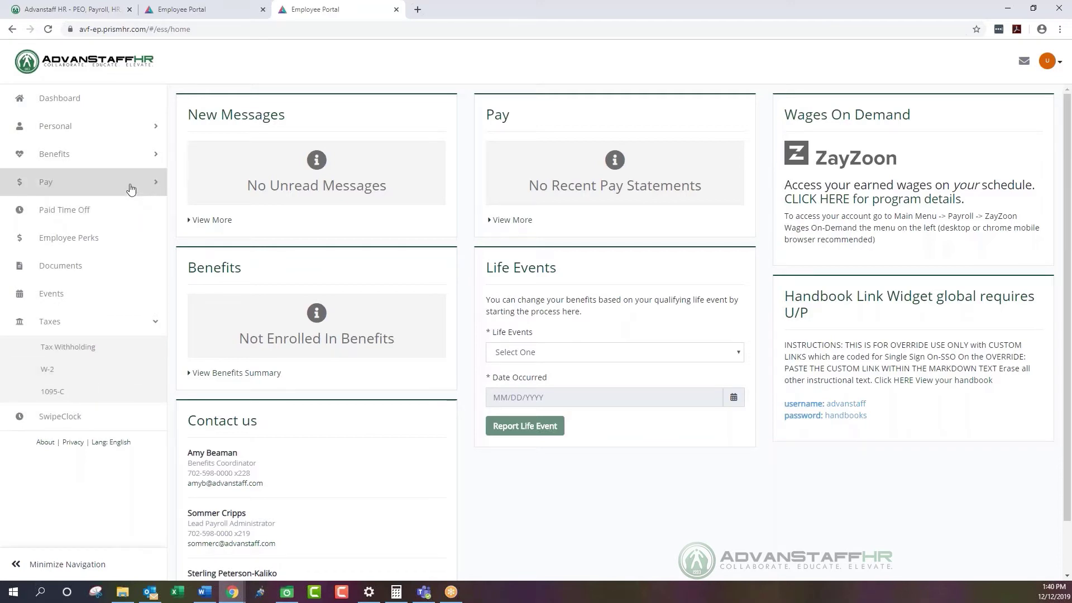
{"action": "left_click", "coordinate": [131, 189]}
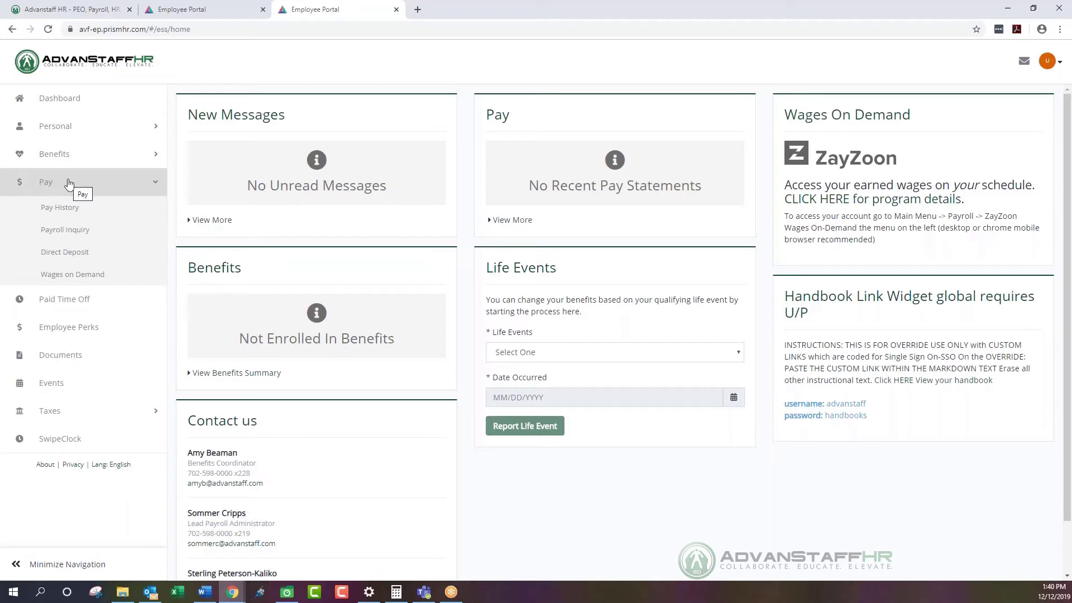
Step: Go to Pay > Direct Deposit and start a new bank account with Add Account
{"action": "left_click", "coordinate": [69, 256]}
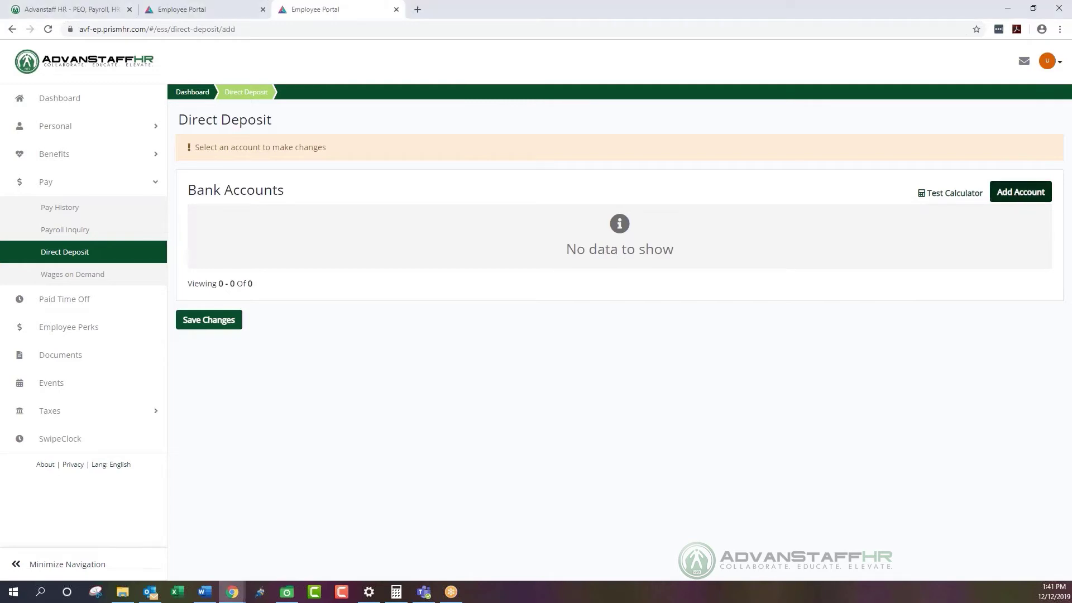
{"action": "left_click", "coordinate": [1016, 193]}
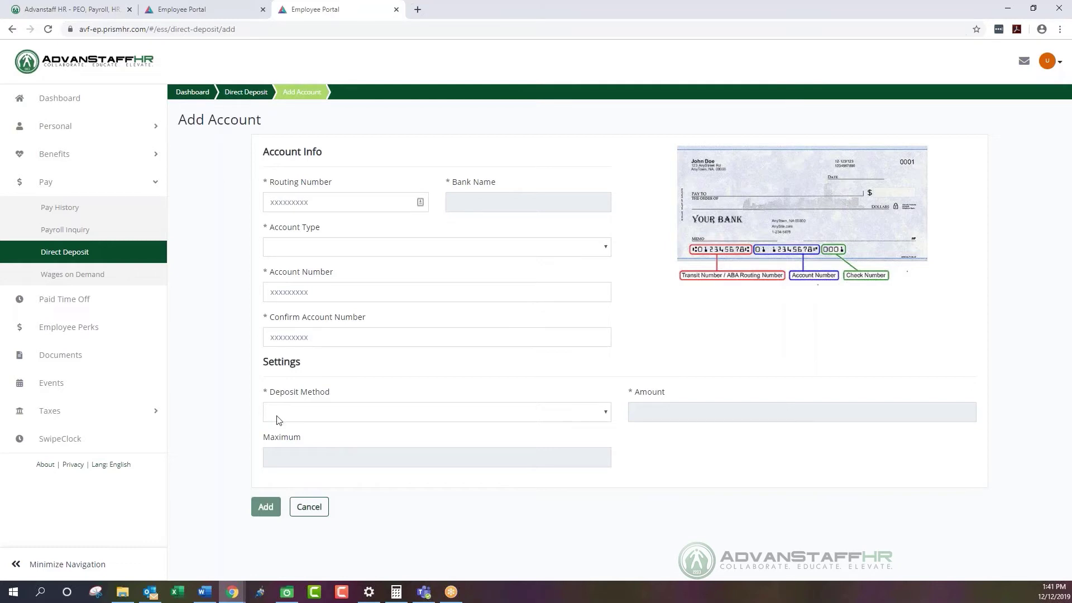
Step: Try a Fixed deposit method with a $50.00 amount for the new account
{"action": "left_click", "coordinate": [310, 416]}
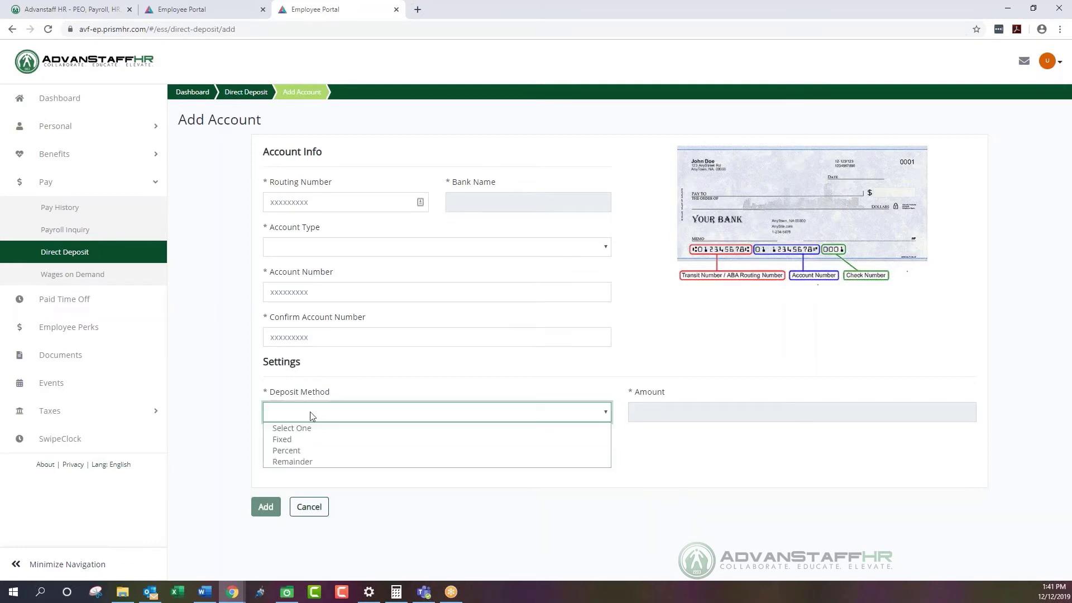
{"action": "left_click", "coordinate": [328, 442]}
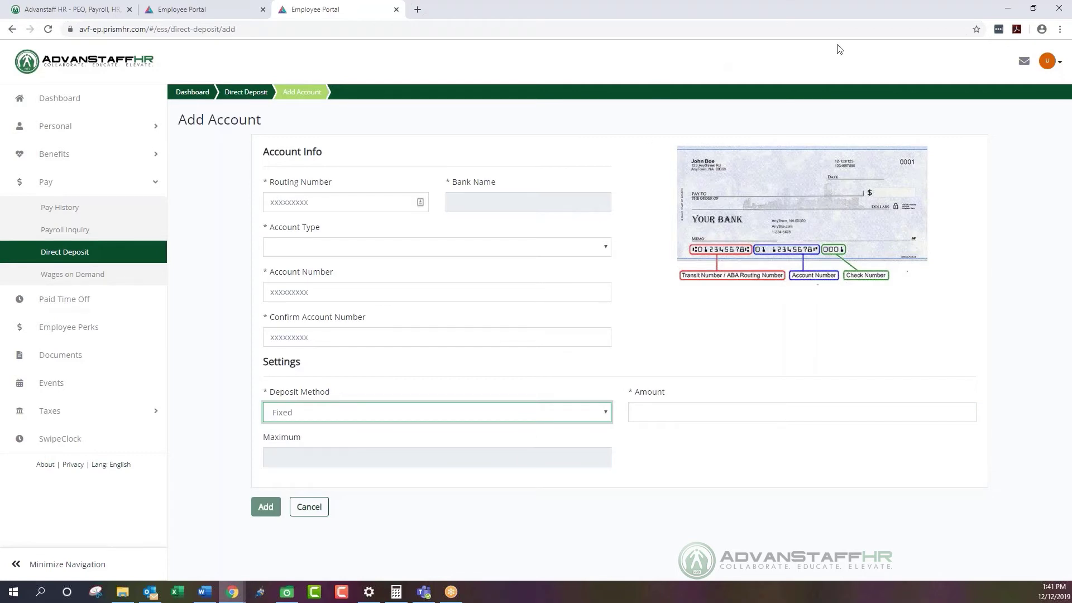
{"action": "left_click", "coordinate": [661, 411]}
{"action": "type", "text": "0.50"}
{"action": "type", "text": "00"}
{"action": "left_click", "coordinate": [653, 462]}
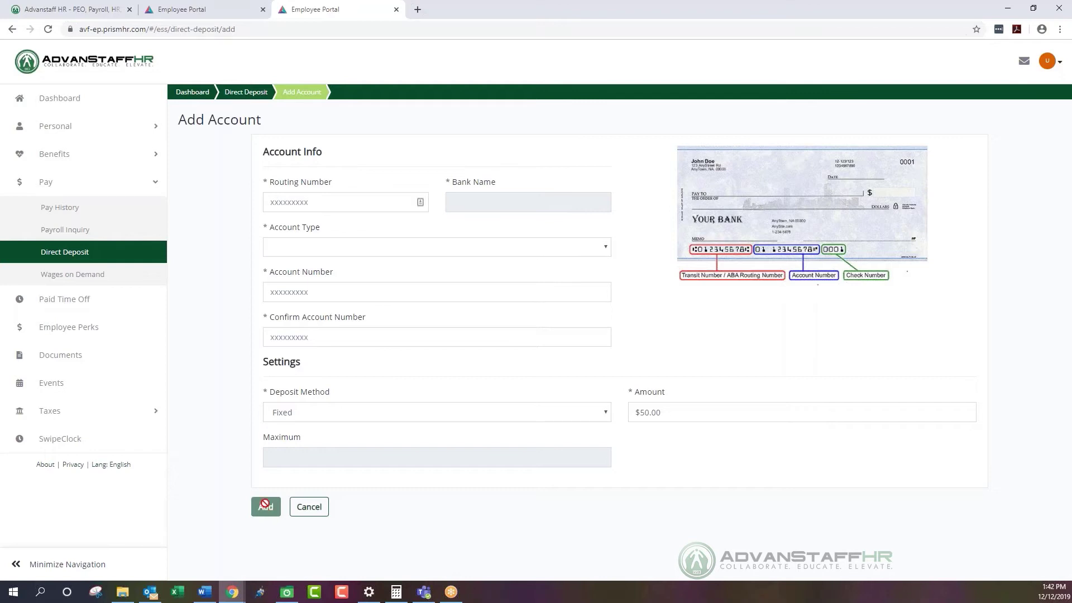
Step: Switch the deposit method to a percentage, set to 100.00%
{"action": "left_click", "coordinate": [378, 418]}
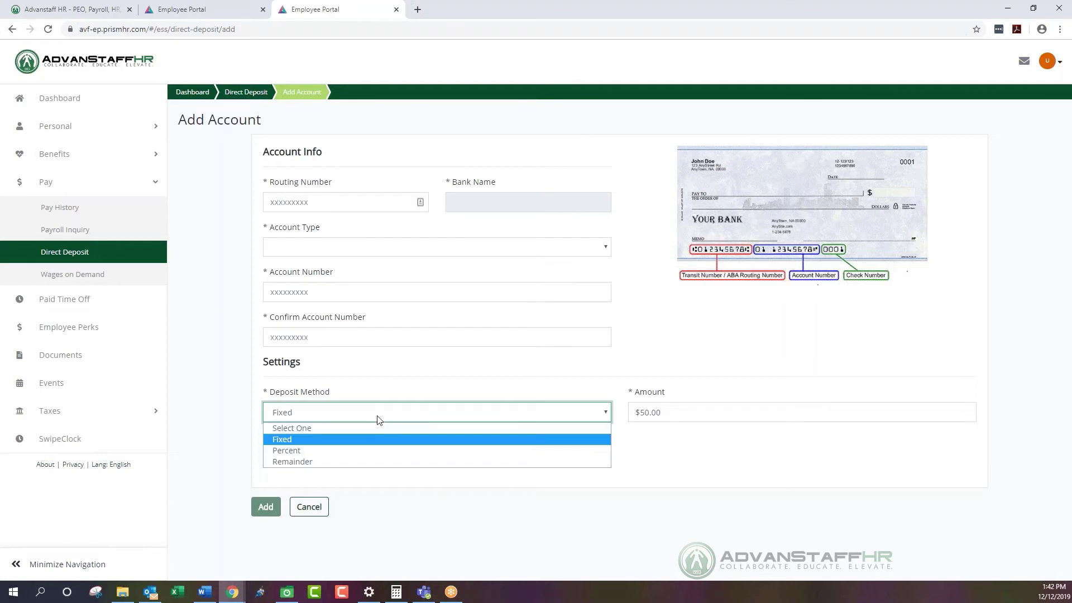
{"action": "left_click", "coordinate": [344, 450]}
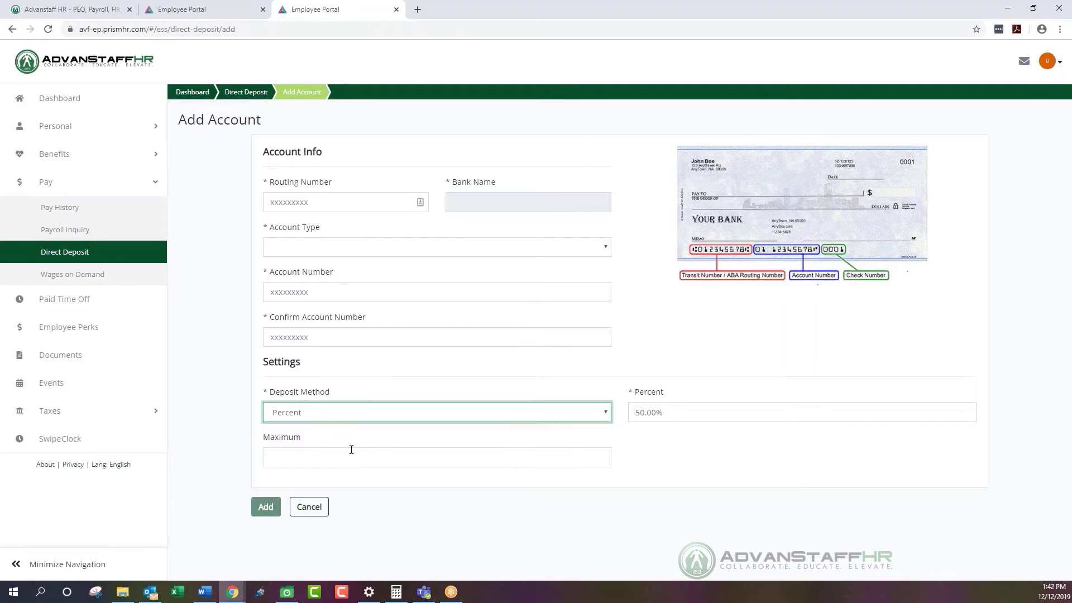
{"action": "left_click", "coordinate": [661, 413]}
{"action": "left_click", "coordinate": [663, 414]}
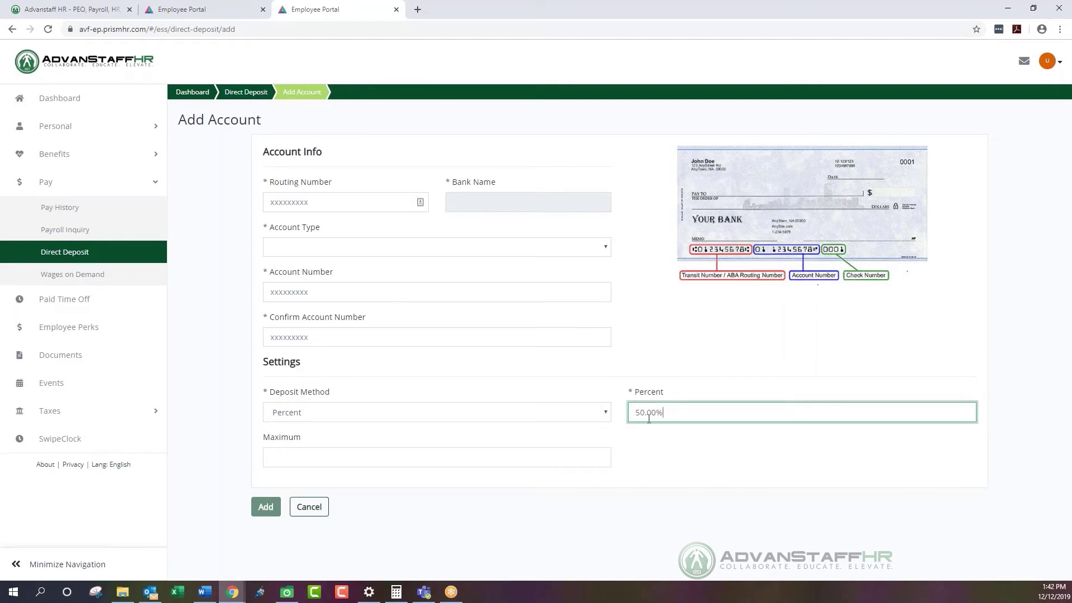
{"action": "triple_click", "coordinate": [639, 413]}
{"action": "type", "text": "100"}
{"action": "left_click", "coordinate": [705, 451]}
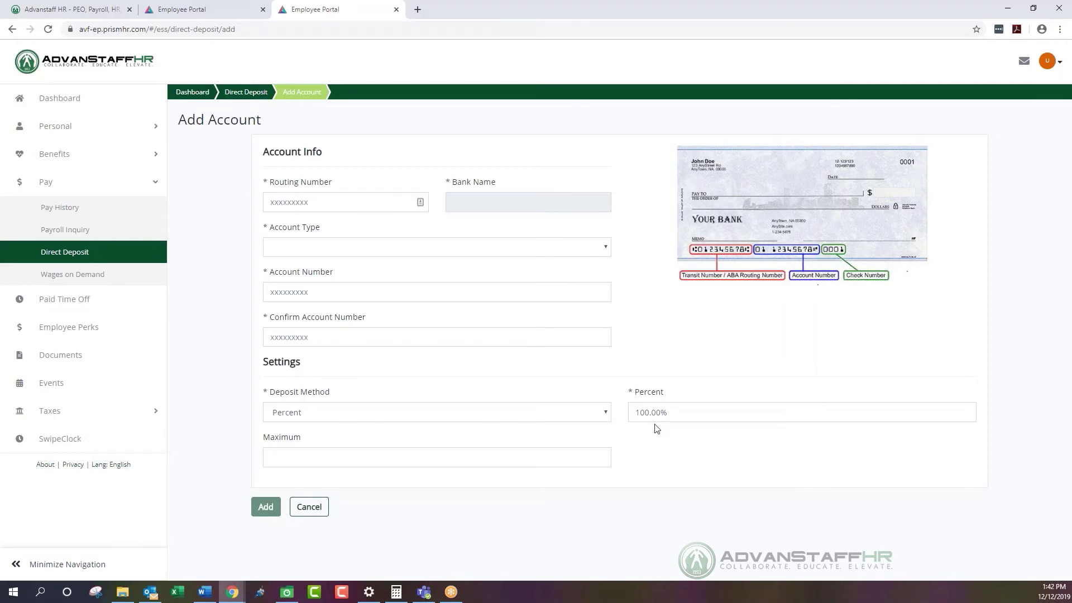
Step: Change the deposit percentage from 100.00% to 20.00%
{"action": "left_click", "coordinate": [669, 412]}
{"action": "double_click", "coordinate": [668, 412]}
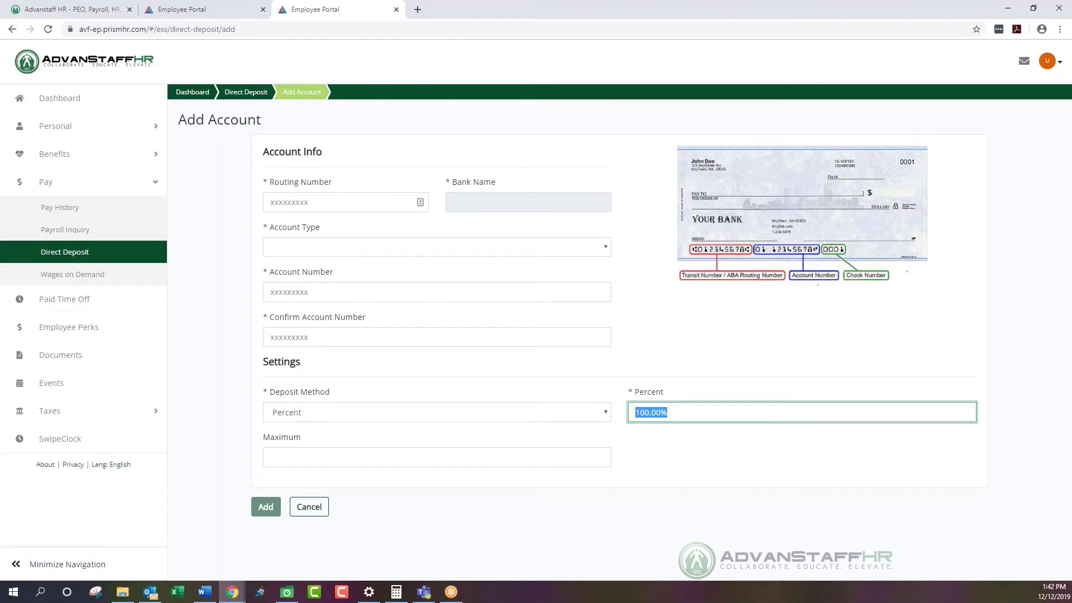
{"action": "type", "text": "2"}
{"action": "left_click", "coordinate": [671, 453]}
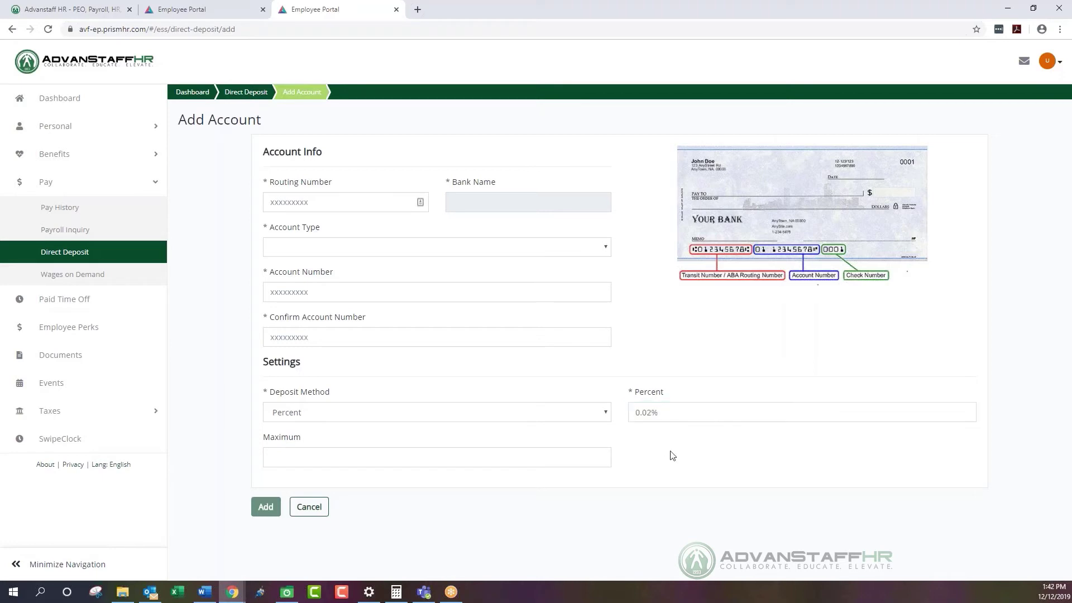
{"action": "double_click", "coordinate": [639, 420]}
{"action": "type", "text": "2000"}
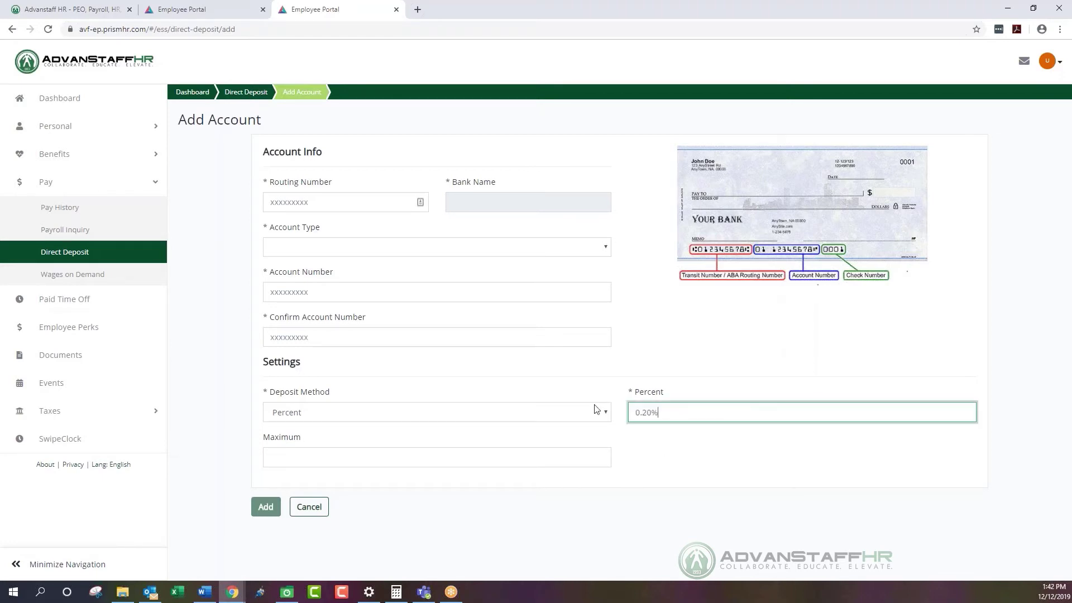
{"action": "left_click", "coordinate": [675, 459]}
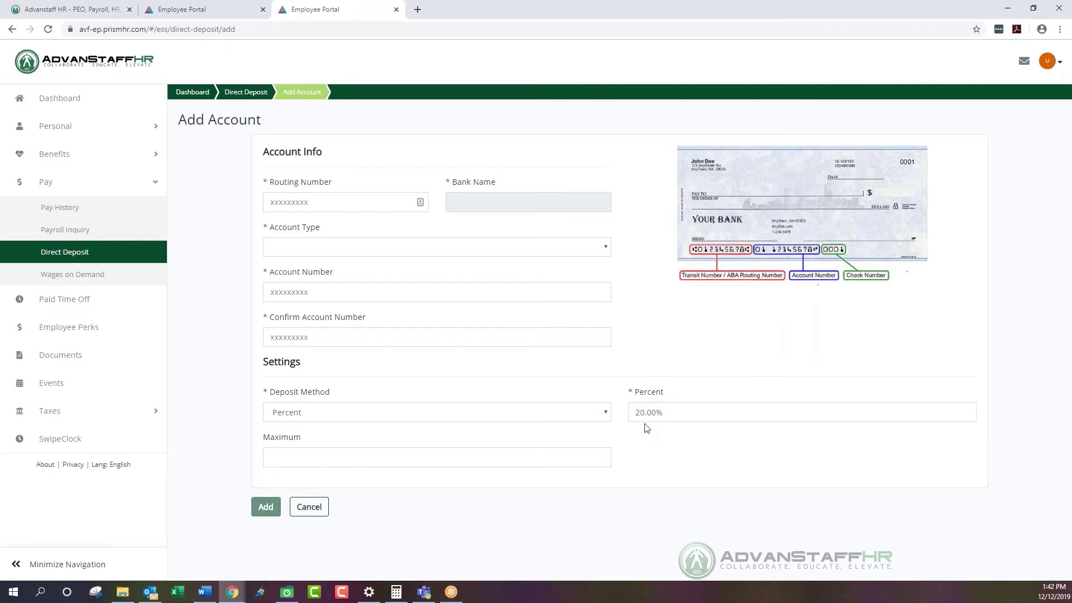
{"action": "left_click", "coordinate": [559, 418]}
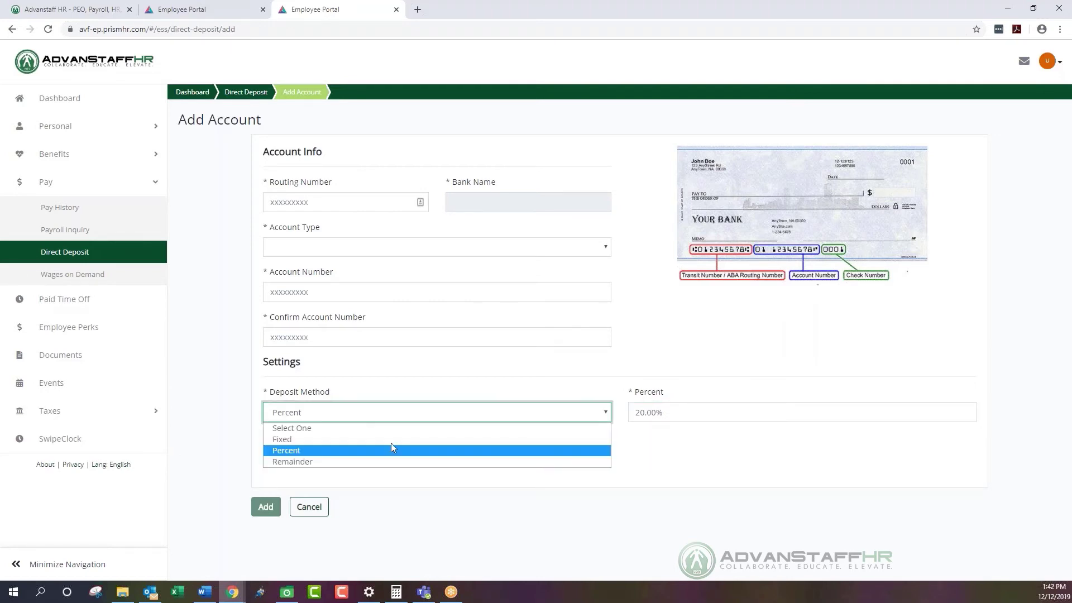
Step: Choose Remainder as the deposit method, then cancel adding the bank account
{"action": "left_click", "coordinate": [359, 462]}
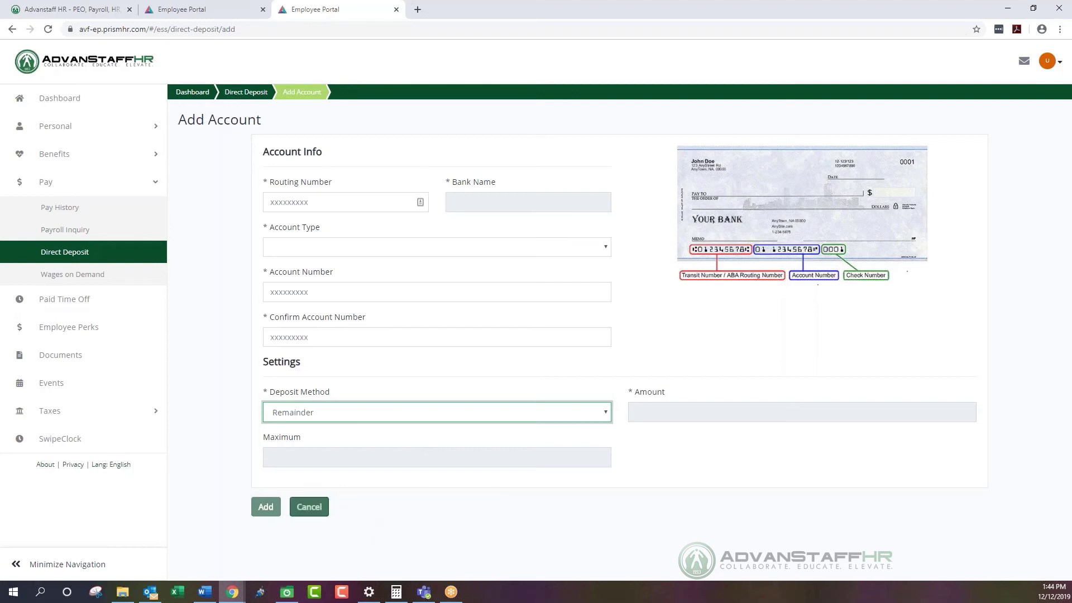
{"action": "left_click", "coordinate": [309, 506]}
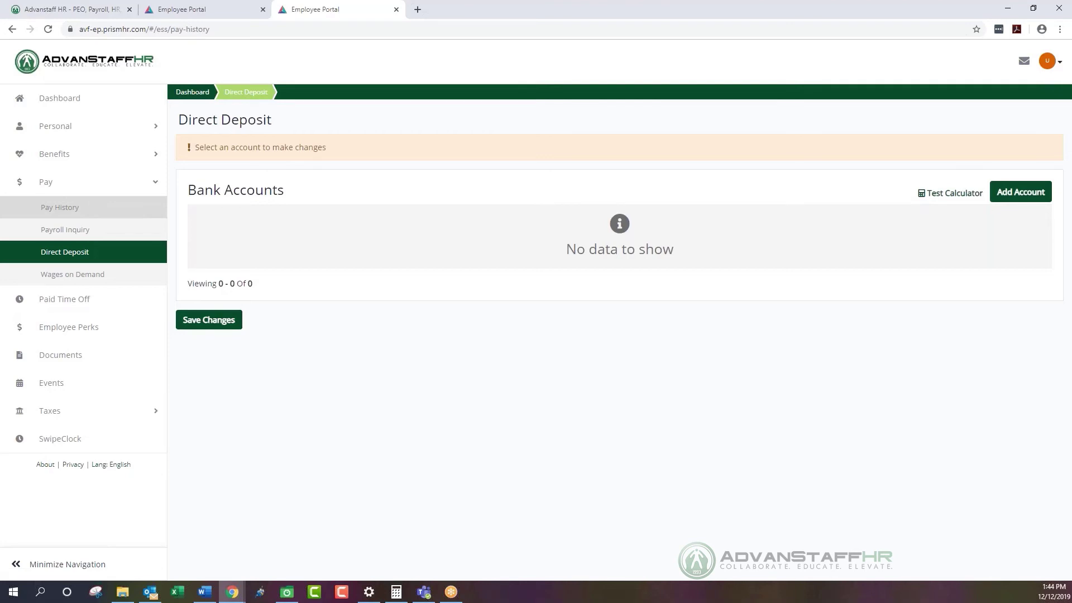
Step: Open Pay History from the Pay section of the sidebar
{"action": "left_click", "coordinate": [93, 211]}
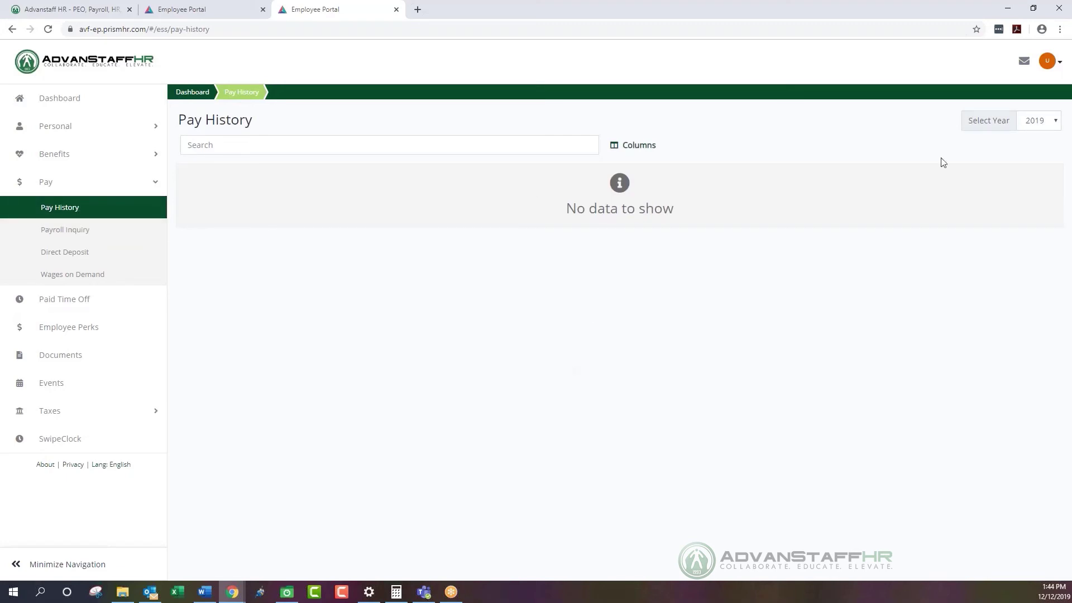
Step: Change the Pay History year from 2019 to 2018, which also shows no data
{"action": "left_click", "coordinate": [1034, 124]}
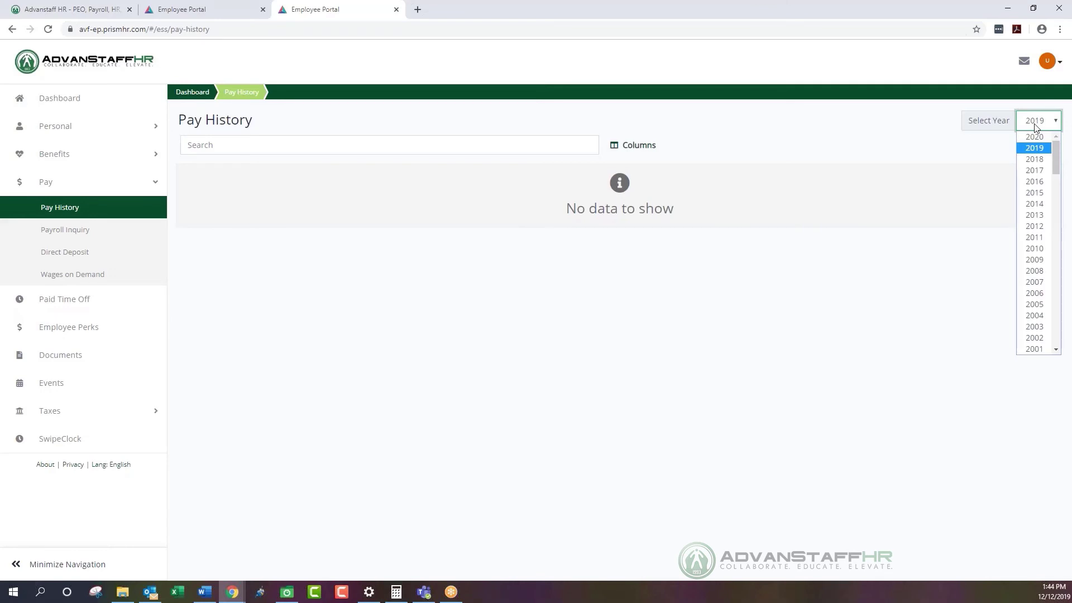
{"action": "scroll", "coordinate": [1036, 229], "scroll_direction": "down", "scroll_amount": 16}
{"action": "scroll", "coordinate": [1037, 232], "scroll_direction": "up", "scroll_amount": 16}
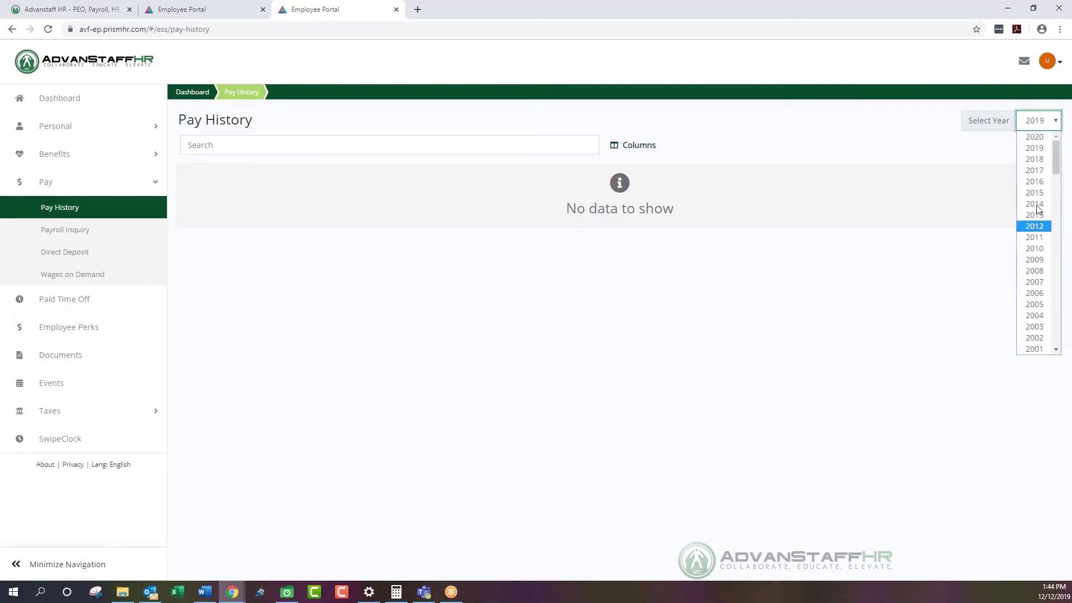
{"action": "left_click", "coordinate": [1038, 160]}
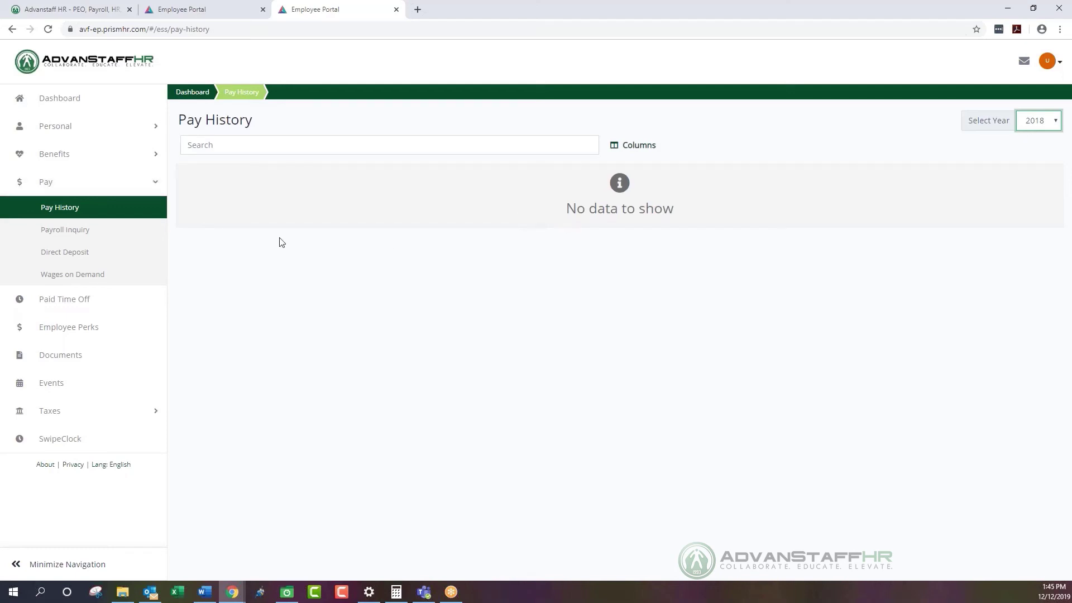
{"action": "left_click", "coordinate": [96, 151]}
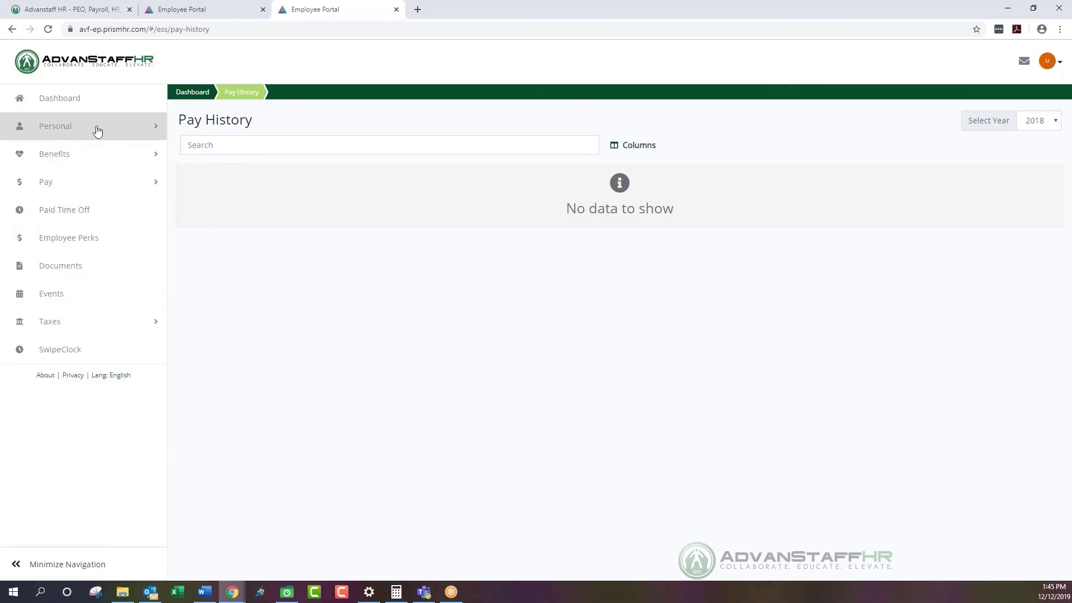
Step: Open the W-2 page under Taxes and check its empty year list
{"action": "left_click", "coordinate": [87, 319]}
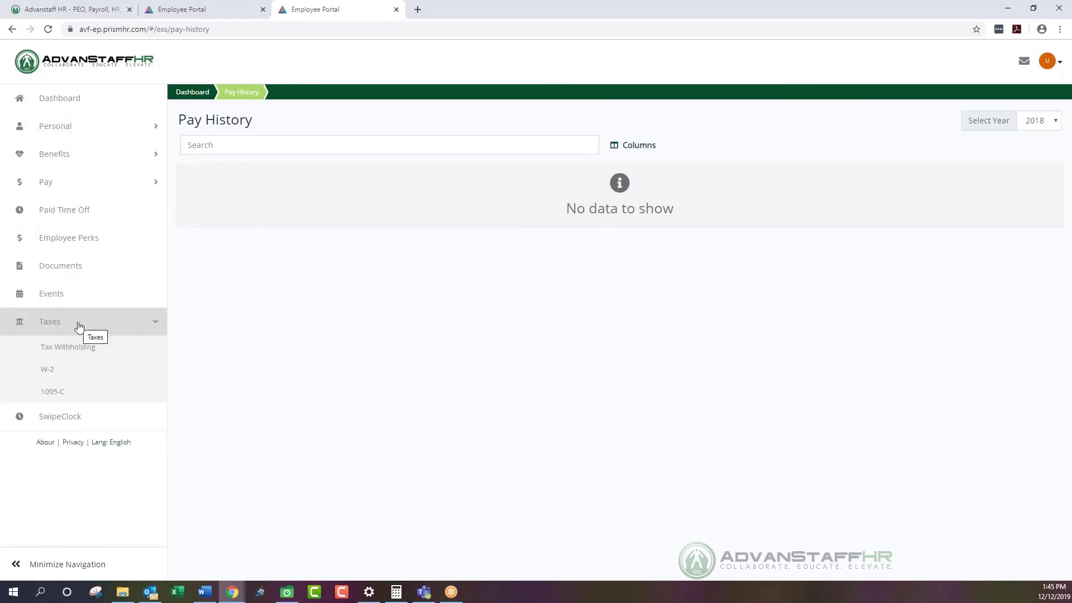
{"action": "left_click", "coordinate": [45, 371]}
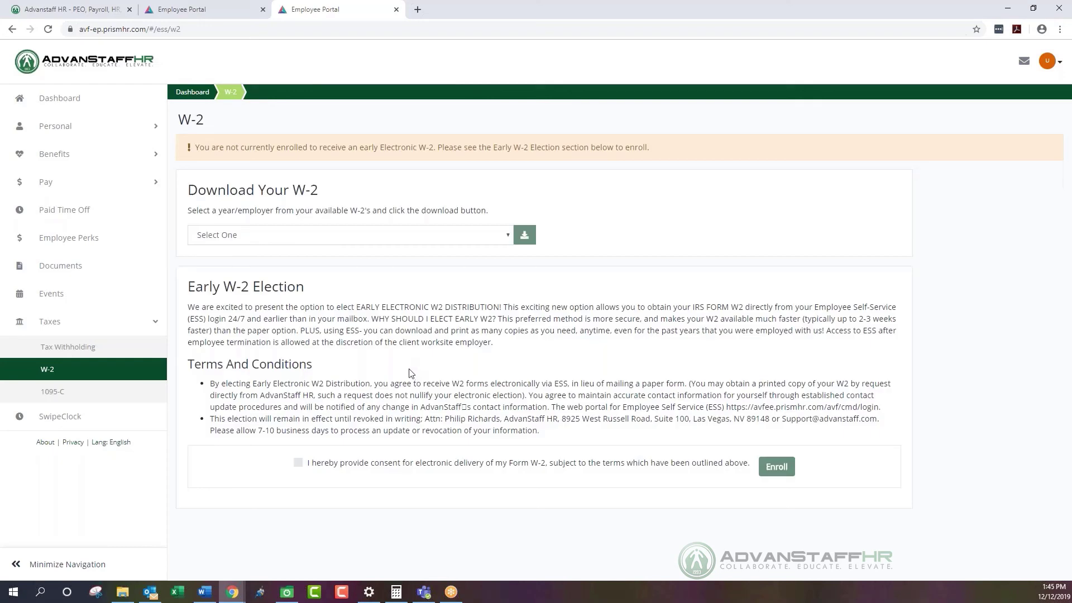
{"action": "left_click", "coordinate": [408, 241]}
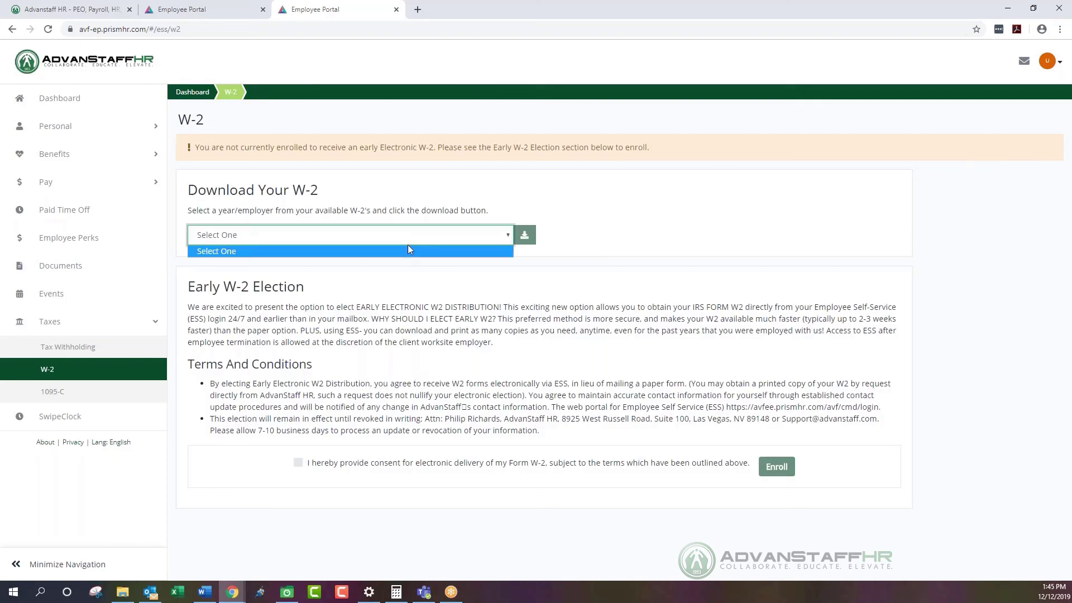
{"action": "left_click", "coordinate": [408, 250]}
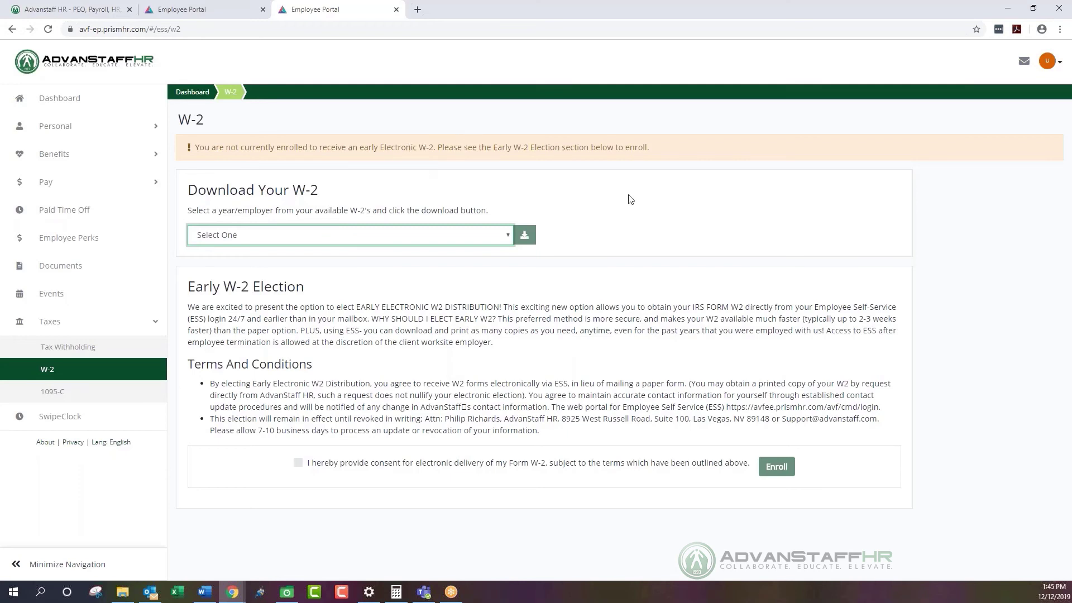
Step: Tick then untick the Early W-2 Election consent, leaving it unenrolled, and recheck the years
{"action": "left_click", "coordinate": [299, 463]}
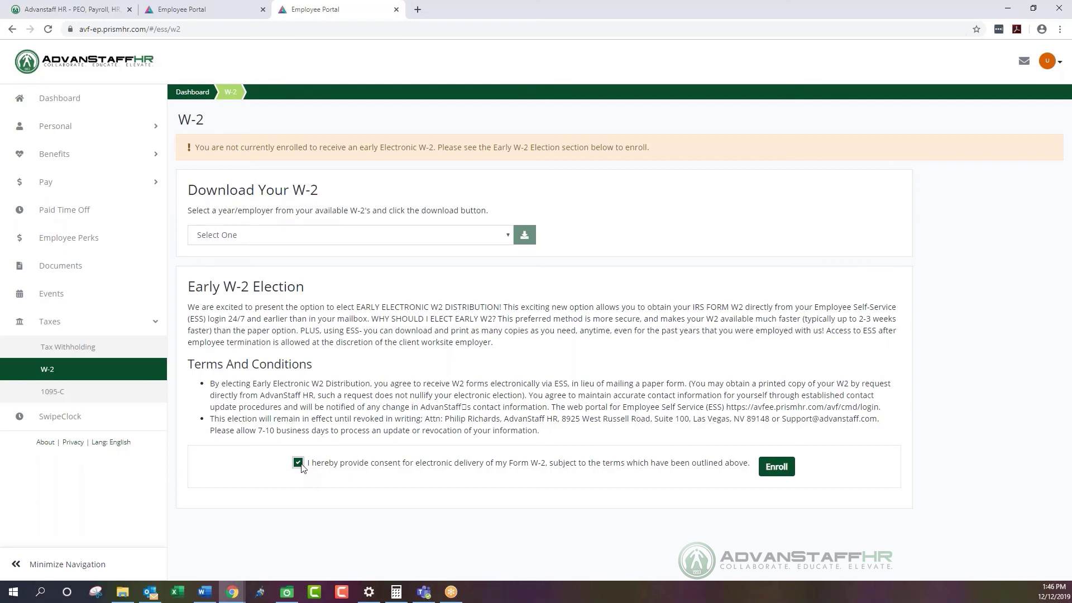
{"action": "left_click", "coordinate": [298, 463]}
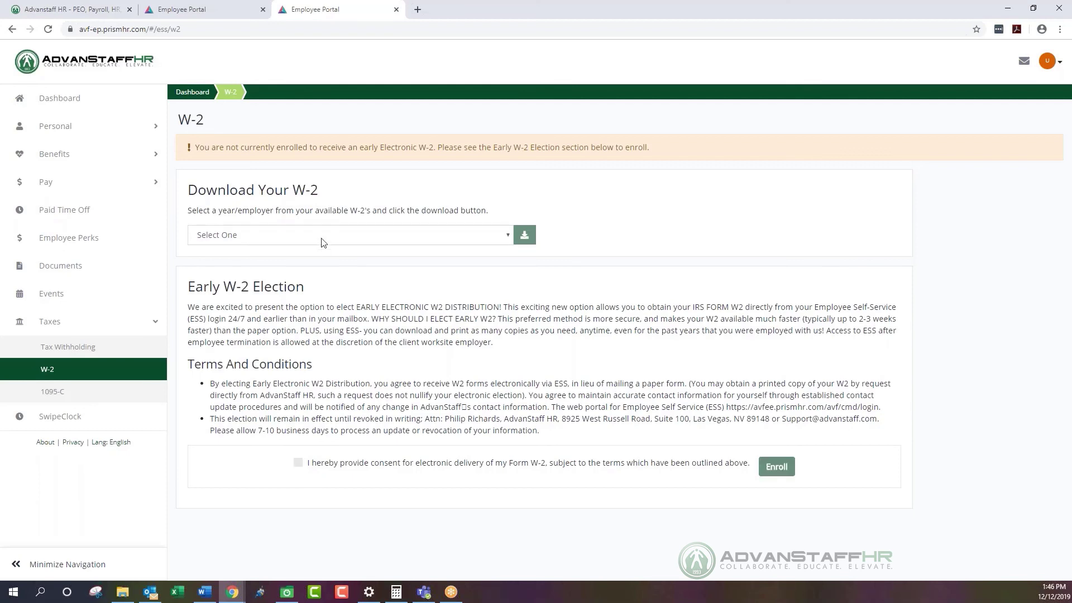
{"action": "left_click", "coordinate": [321, 239]}
{"action": "left_click", "coordinate": [321, 240]}
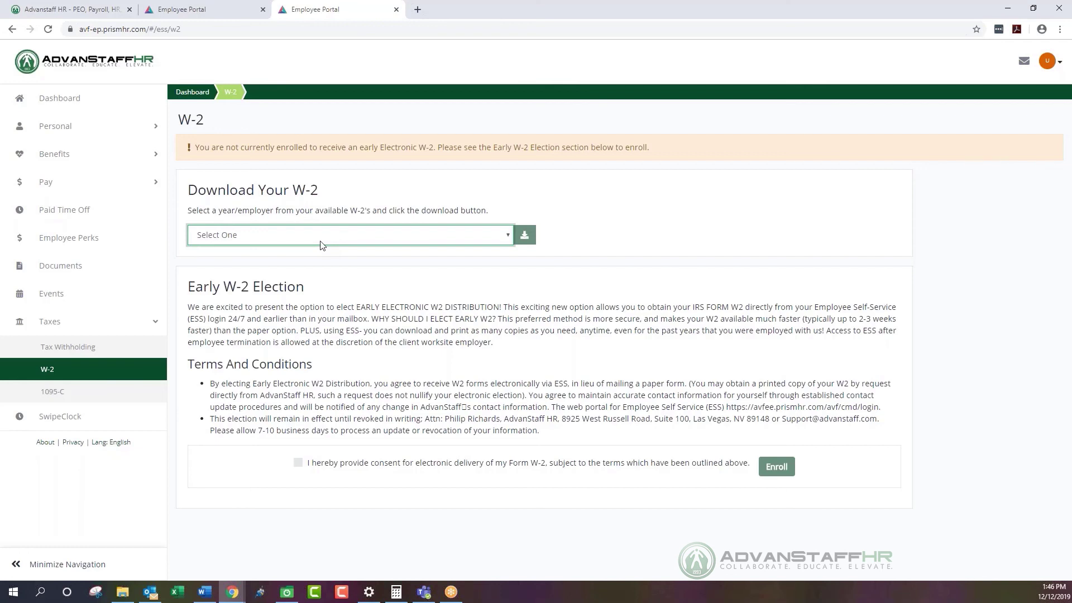
Step: Check the W-2 year list once more, then return to the Dashboard
{"action": "left_click", "coordinate": [322, 235]}
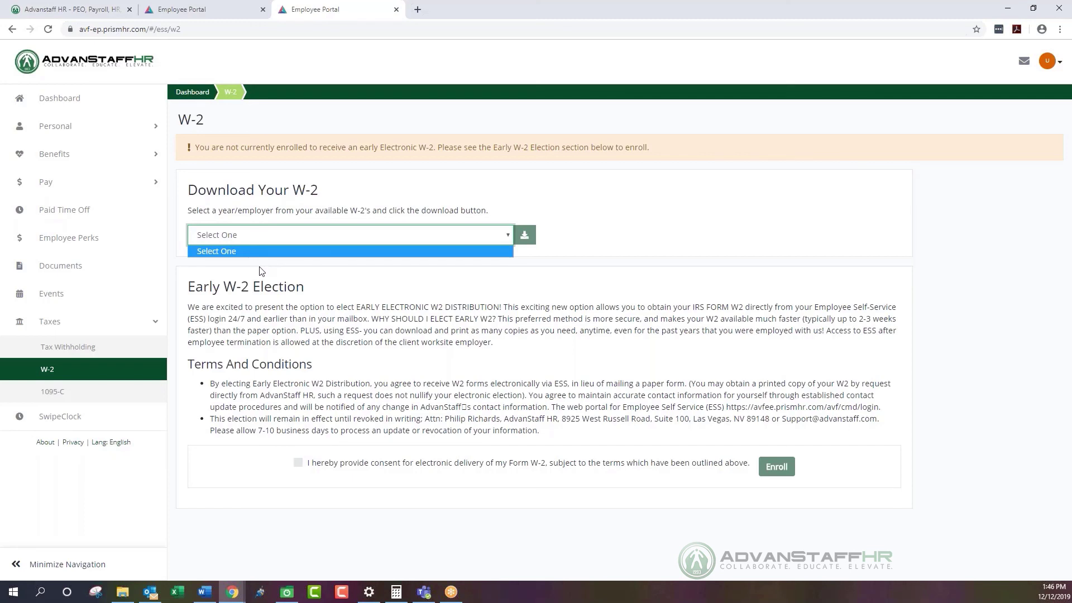
{"action": "left_click", "coordinate": [528, 236]}
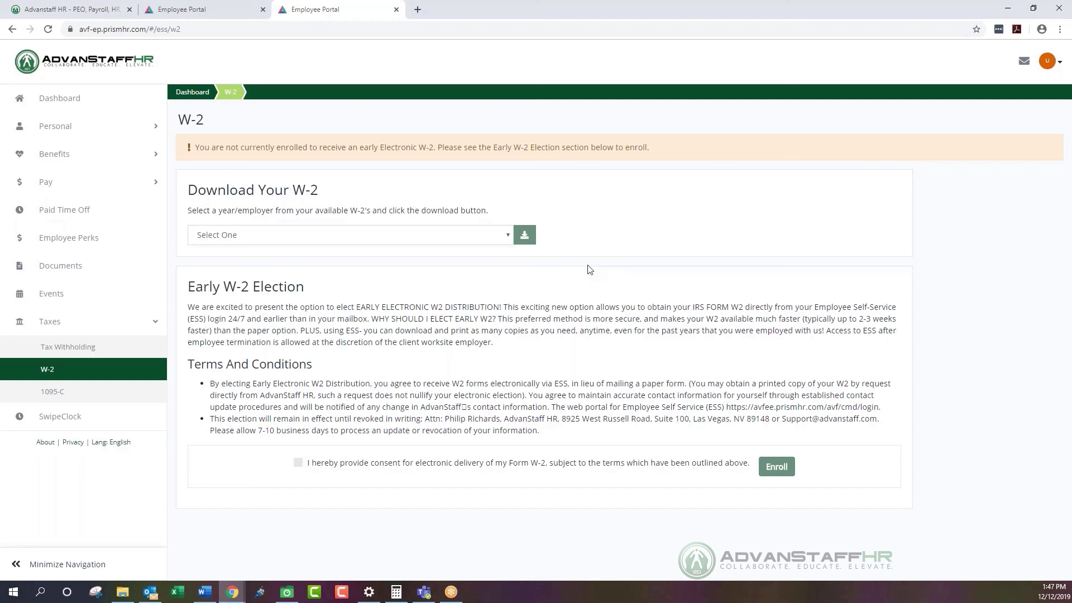
{"action": "left_click", "coordinate": [60, 98]}
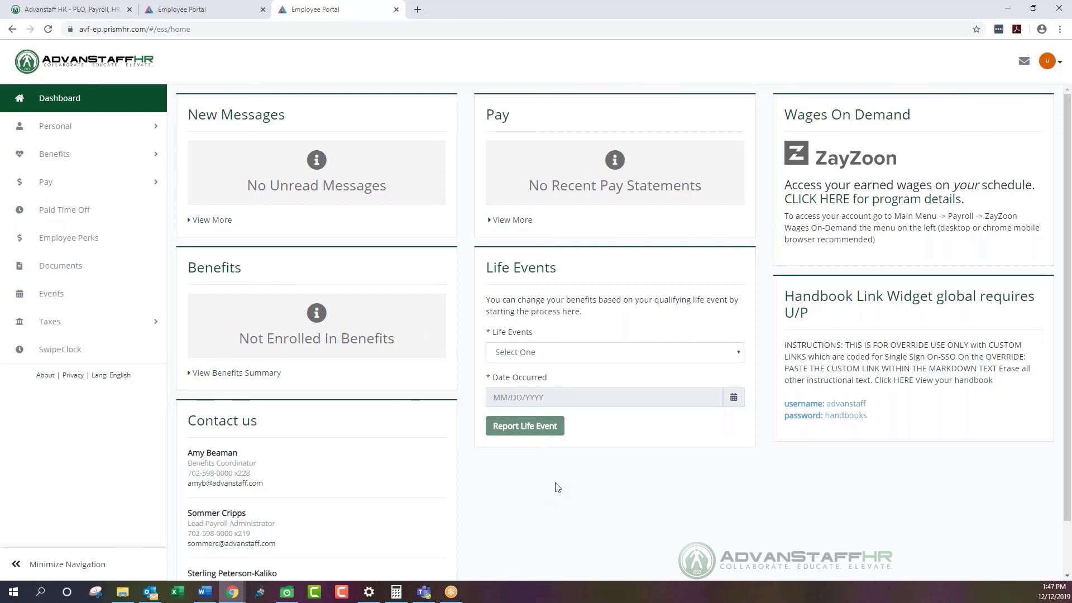
{"action": "scroll", "coordinate": [556, 487], "scroll_direction": "down", "scroll_amount": 1}
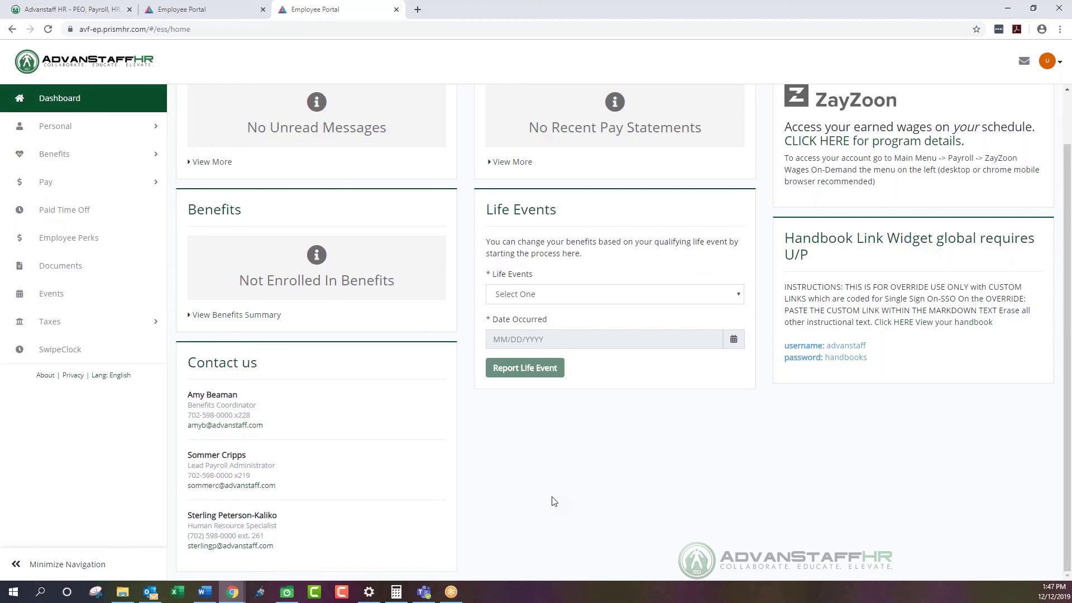
{"action": "scroll", "coordinate": [553, 501], "scroll_direction": "up", "scroll_amount": 1}
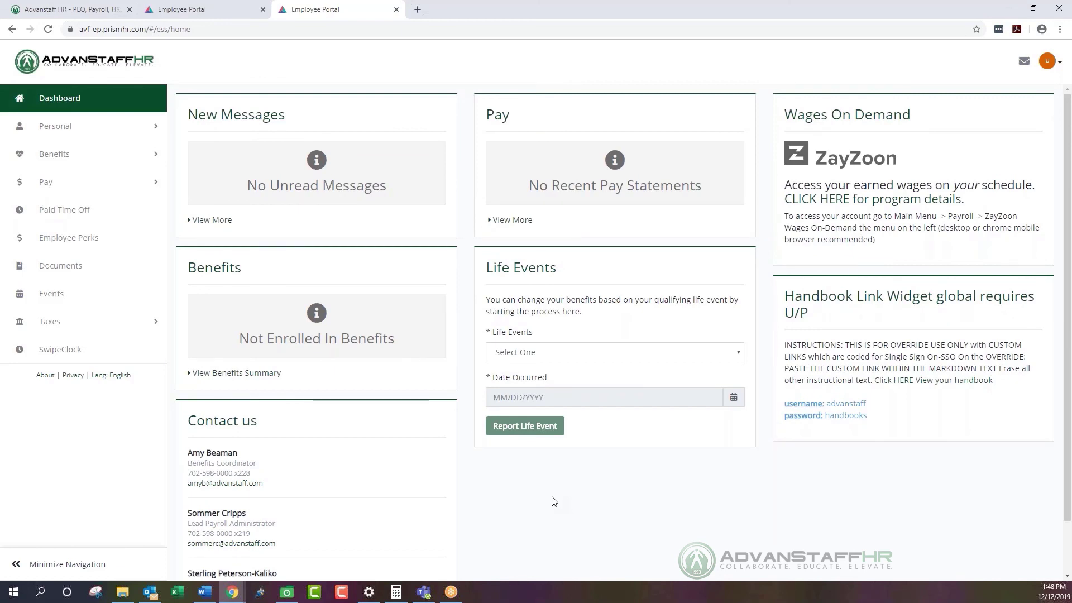